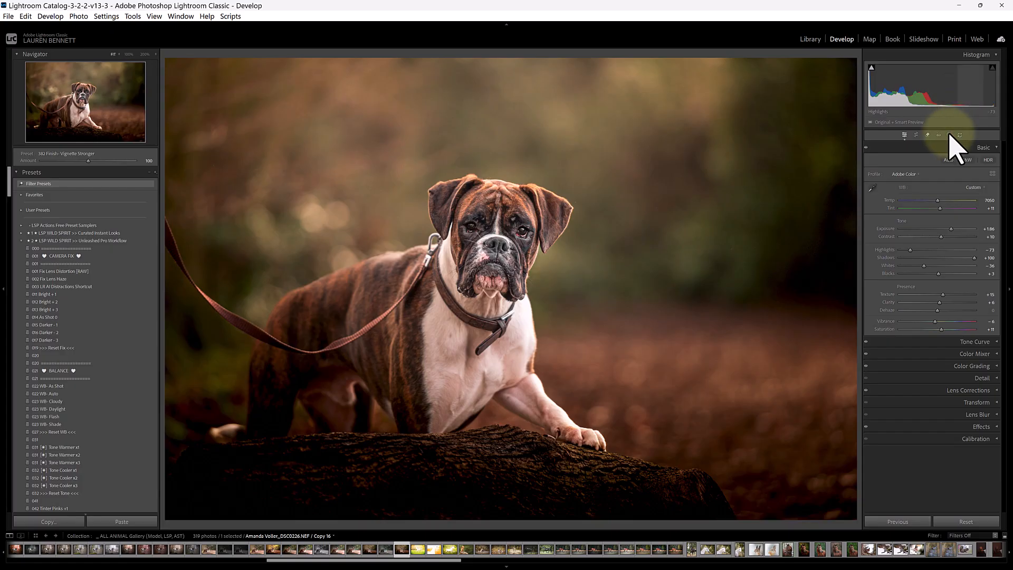
- Paint over the boxer's collar and leash in the edited photo and remove them with the generative Remove tool
left_click(949, 135)
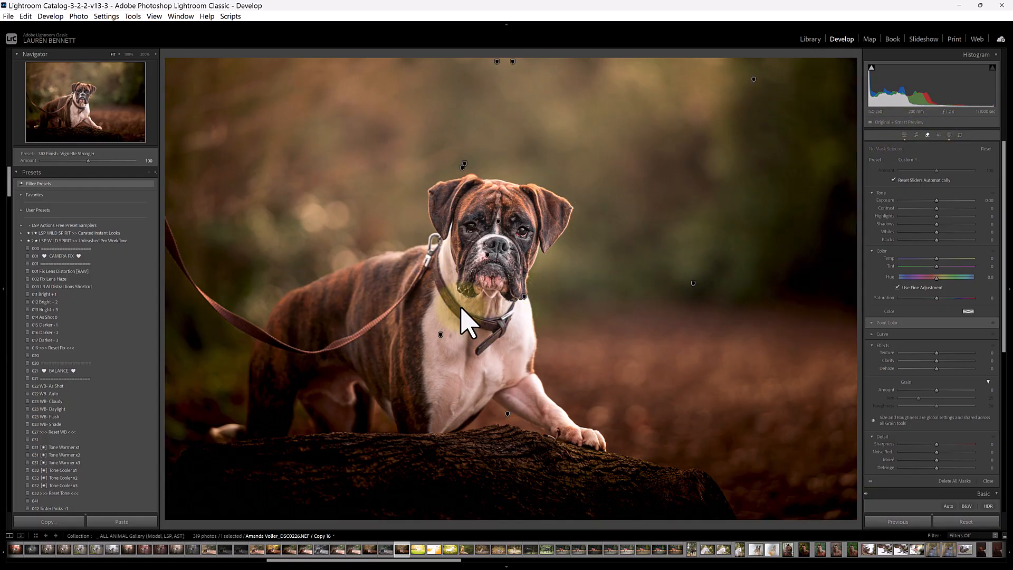
key("q")
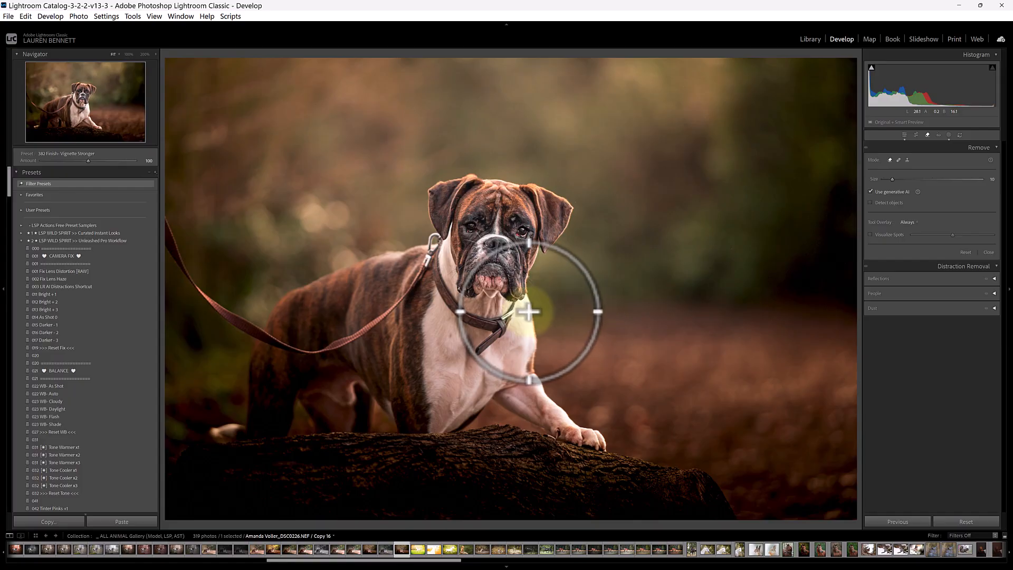
scroll(586, 296, "down", 3)
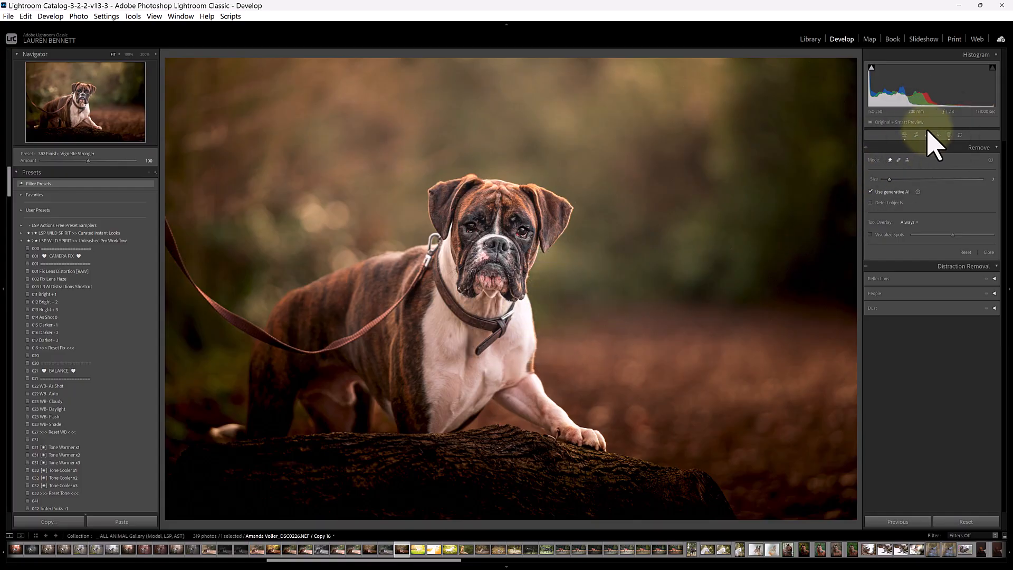
left_click_drag(501, 320, 512, 307)
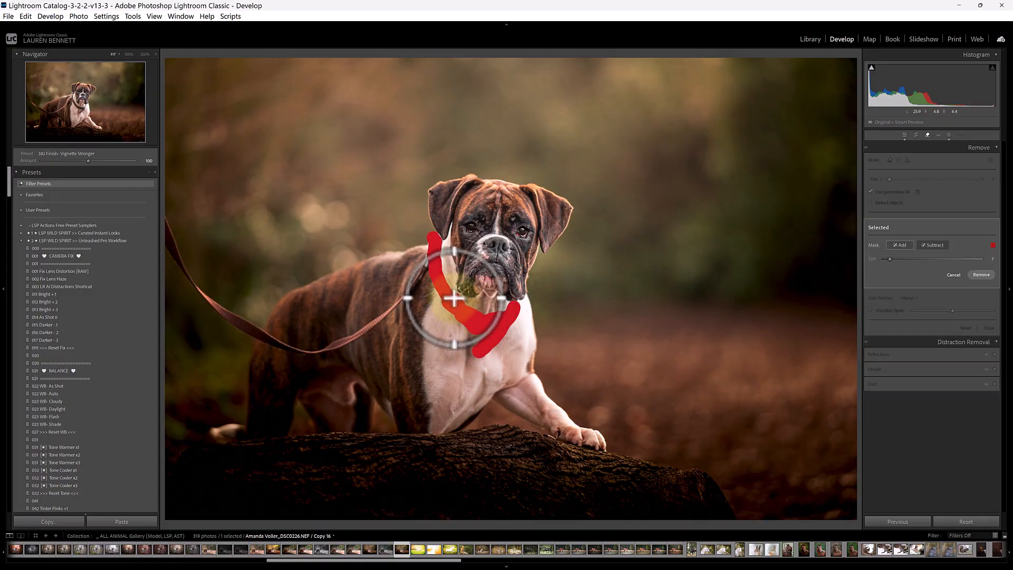
mouse_move(429, 258)
left_mouse_down()
mouse_move(410, 301)
mouse_move(416, 285)
mouse_move(371, 328)
mouse_move(303, 351)
mouse_move(217, 301)
mouse_move(166, 228)
mouse_move(252, 330)
mouse_move(300, 353)
mouse_move(355, 339)
mouse_move(407, 300)
mouse_move(434, 262)
left_mouse_up()
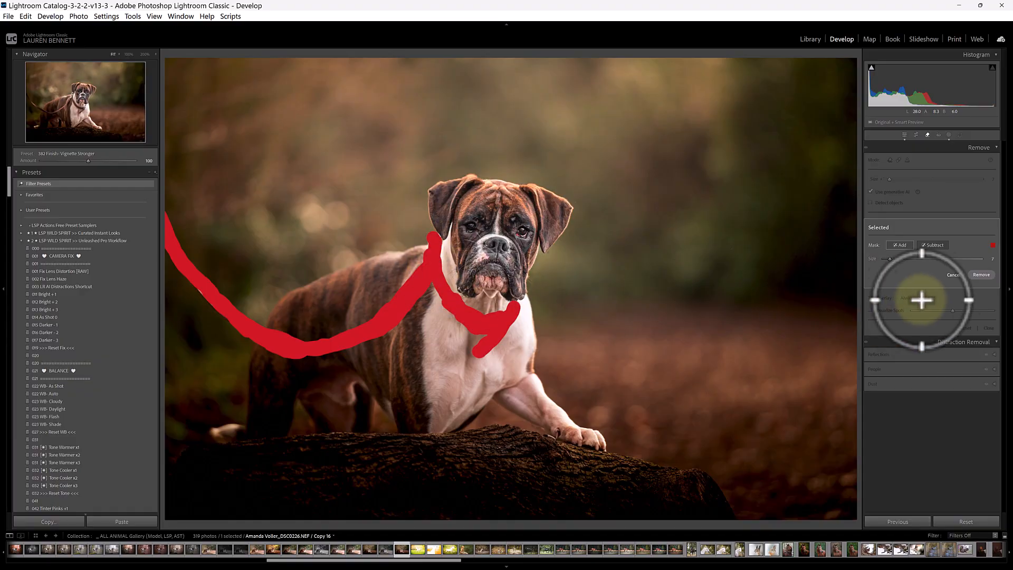
left_click(981, 275)
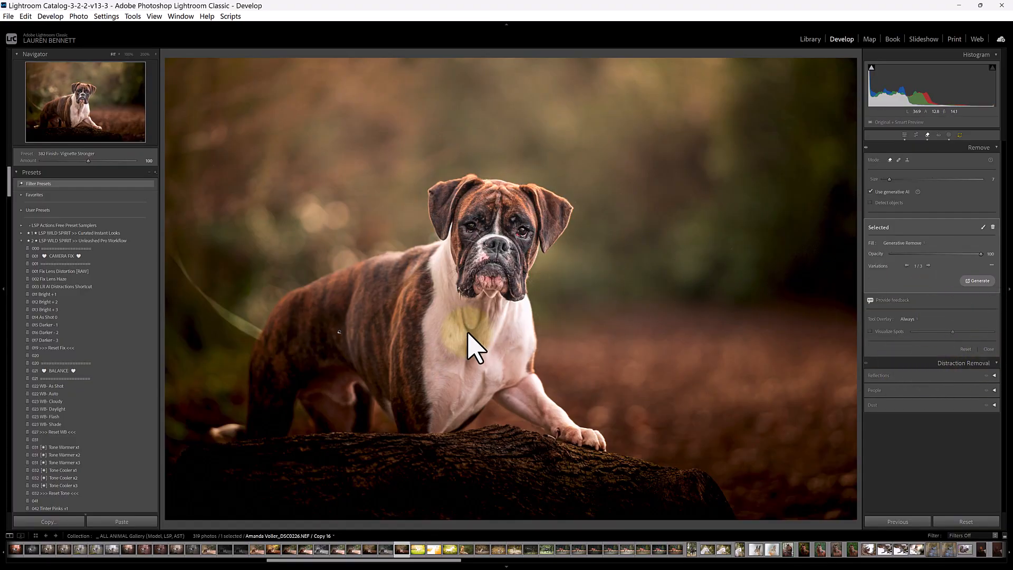
- Inspect the generative removal around the boxer's face, neck and chest at 100% magnification
left_click(905, 136)
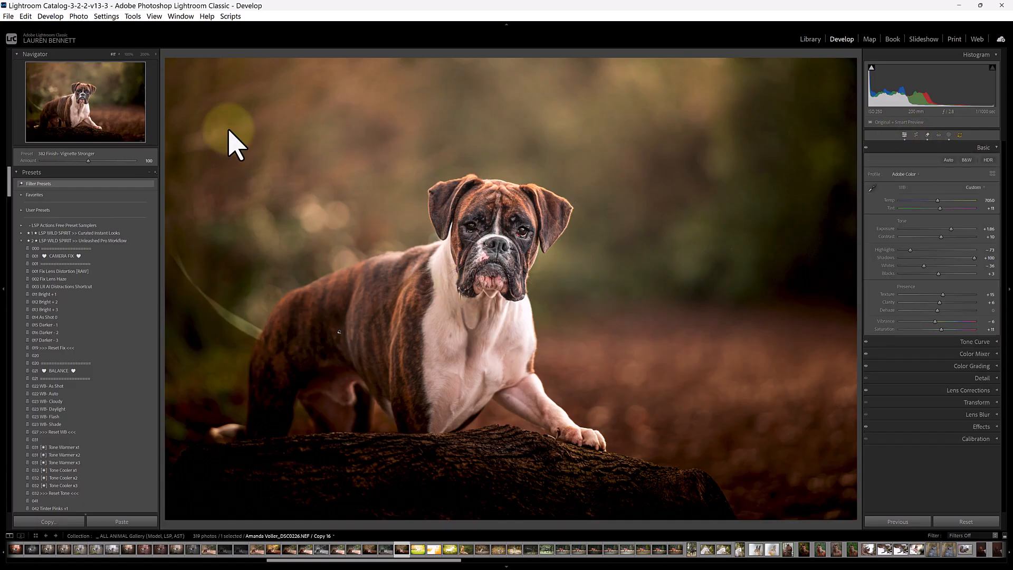
left_click(129, 54)
left_click_drag(104, 81, 91, 109)
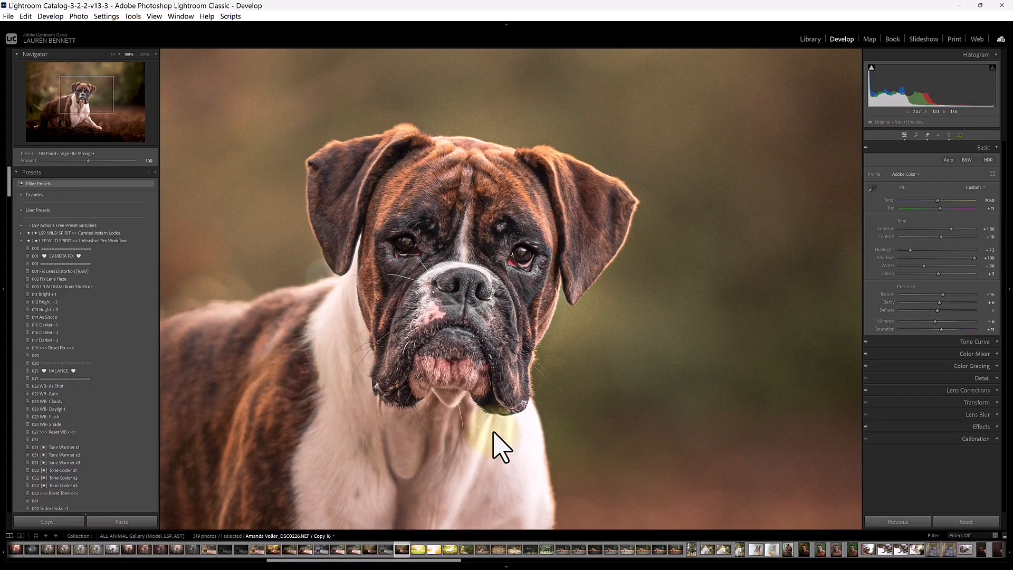
left_click(335, 428)
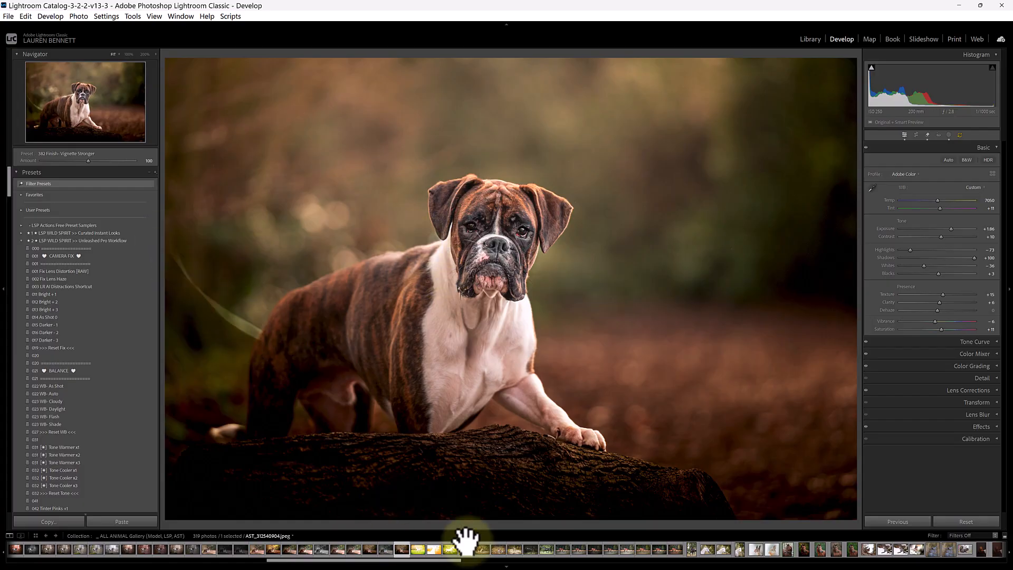
- Examine the LSP Subject Pops mask on the edited boxer photo Copy 14, then hide the mask overlay
left_click(369, 553)
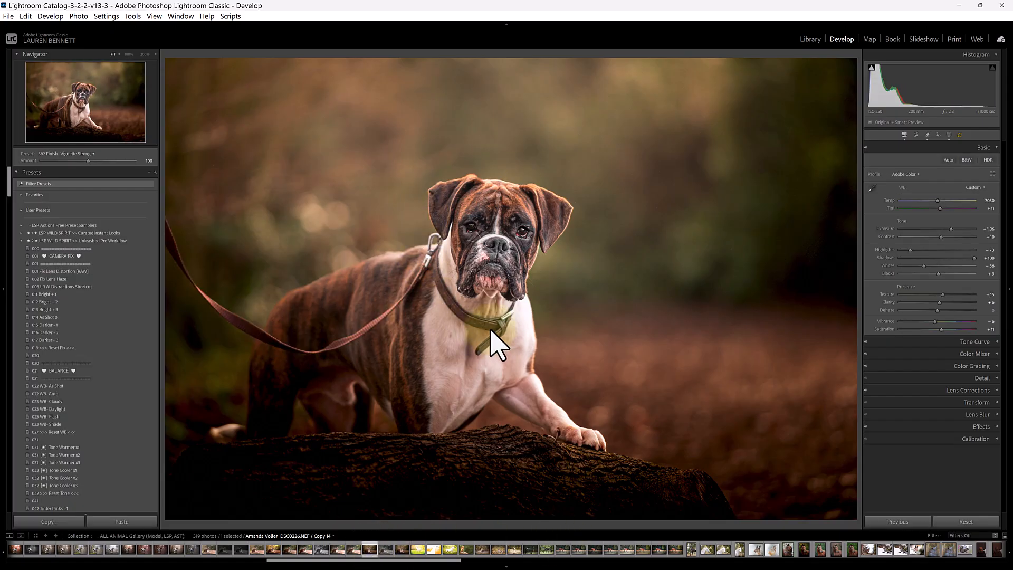
left_click(949, 136)
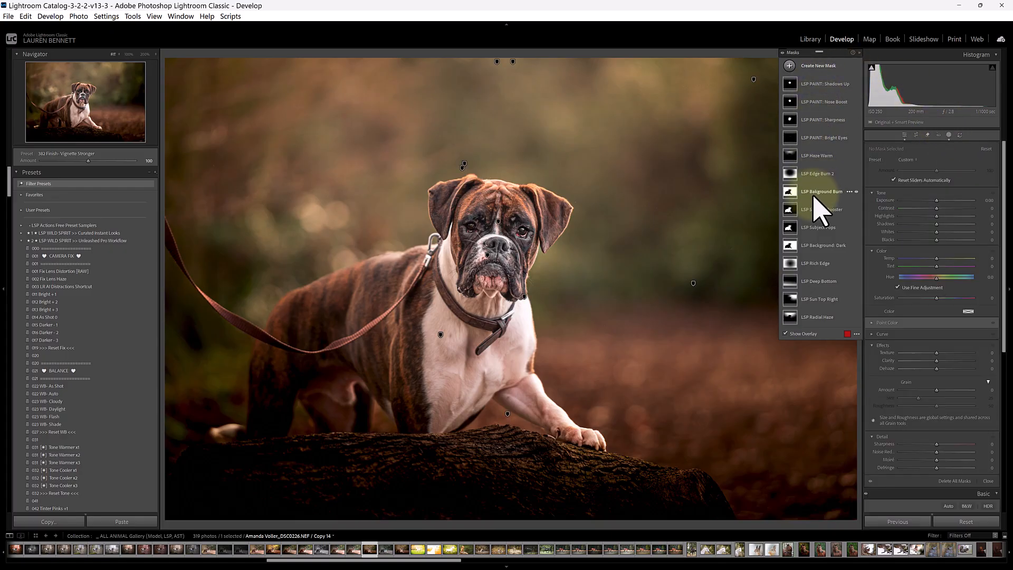
mouse_move(790, 189)
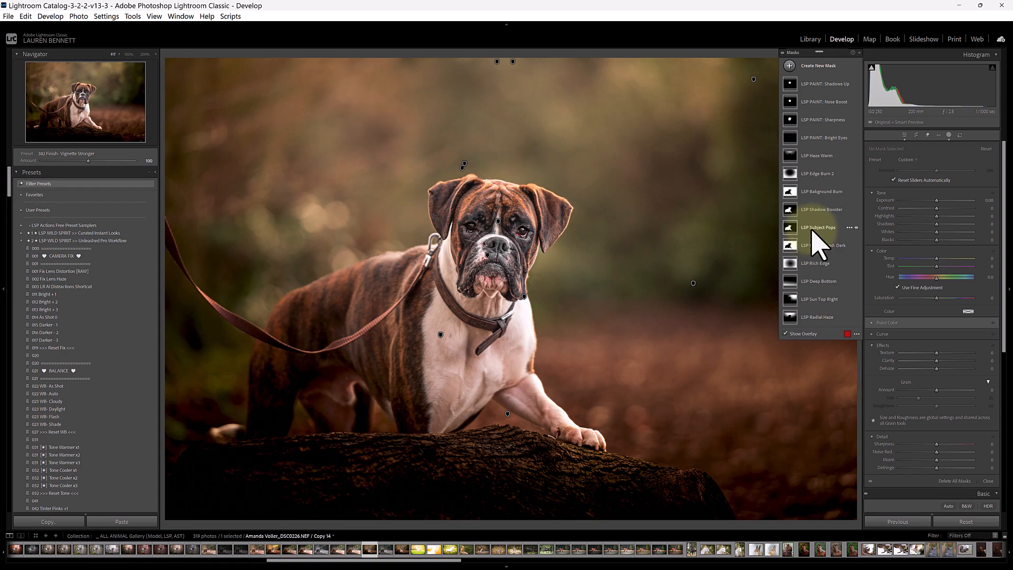
left_click(812, 231)
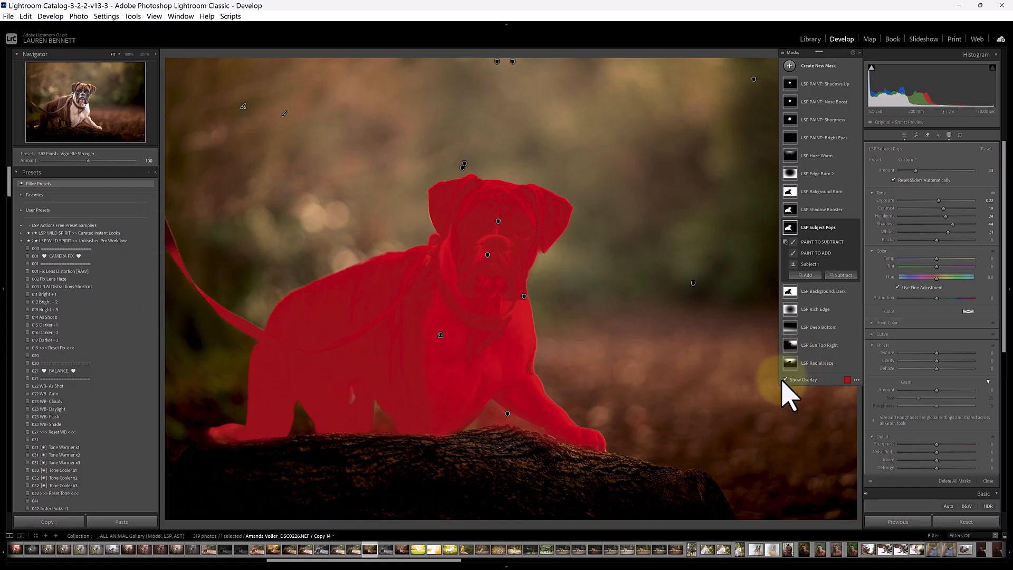
left_click(786, 380)
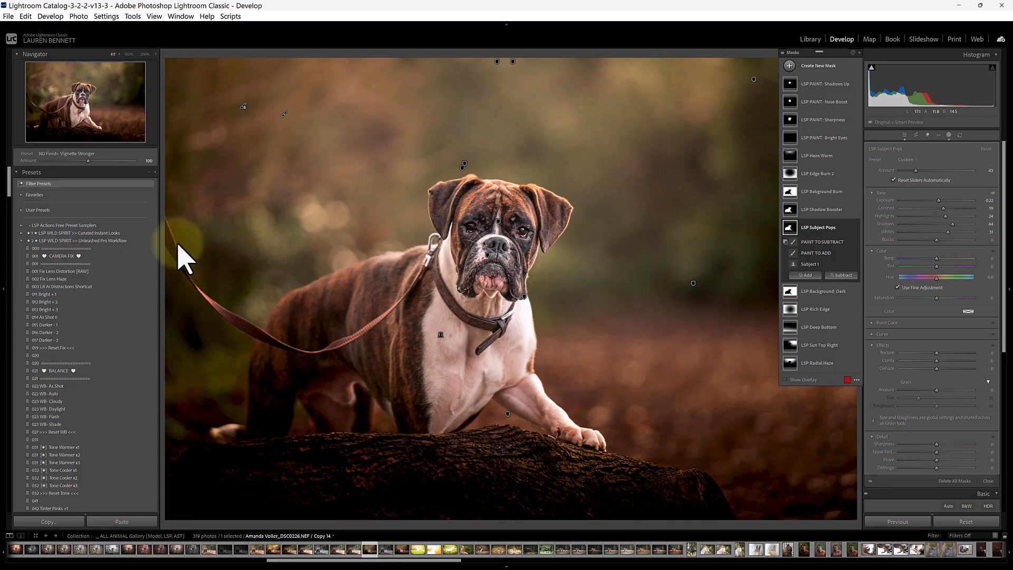
- Remove the collar and leash from the brightened boxer photo without presets, Copy 15, using generative Remove
left_click(387, 551)
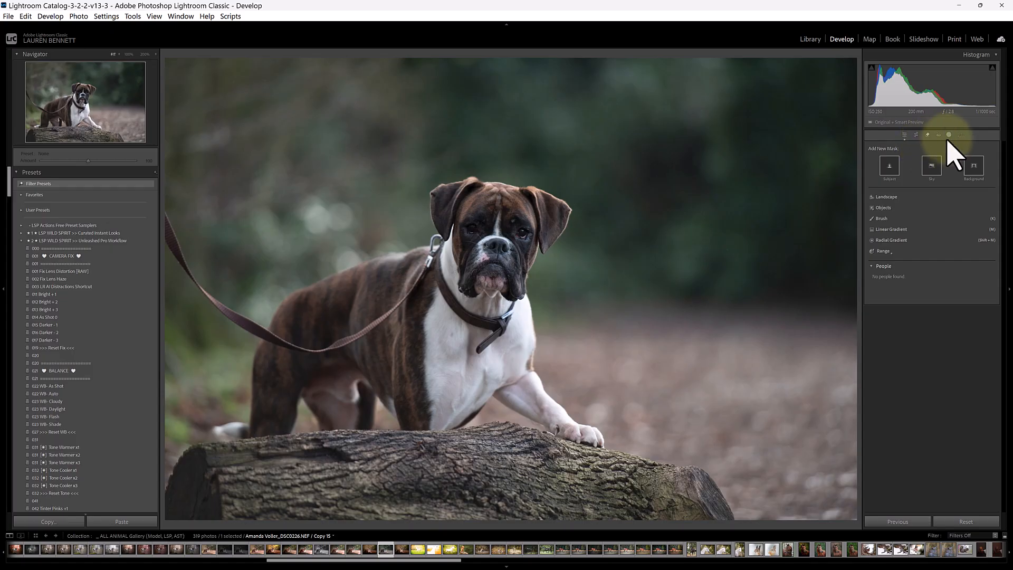
left_click(928, 135)
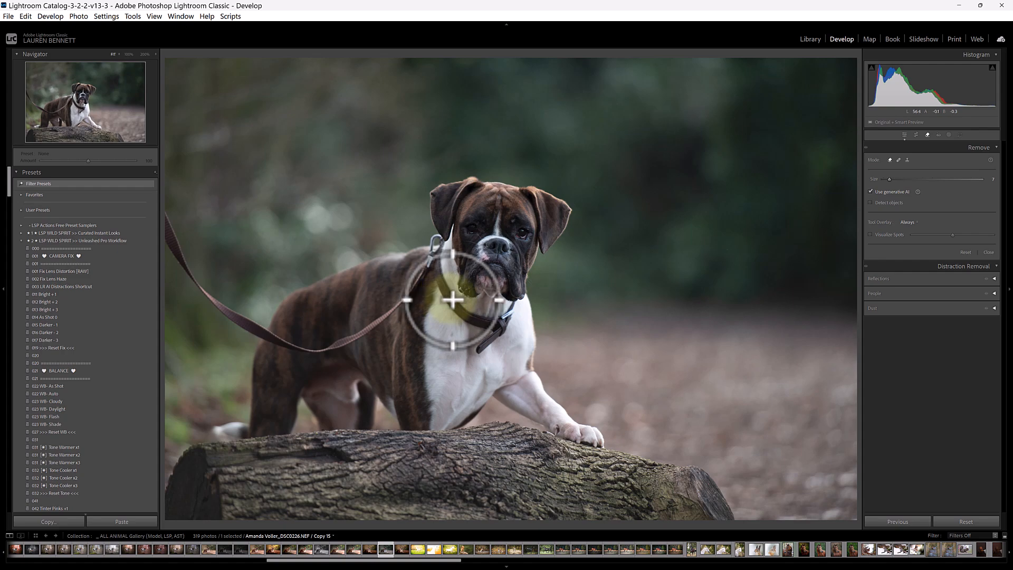
left_click_drag(453, 300, 459, 309)
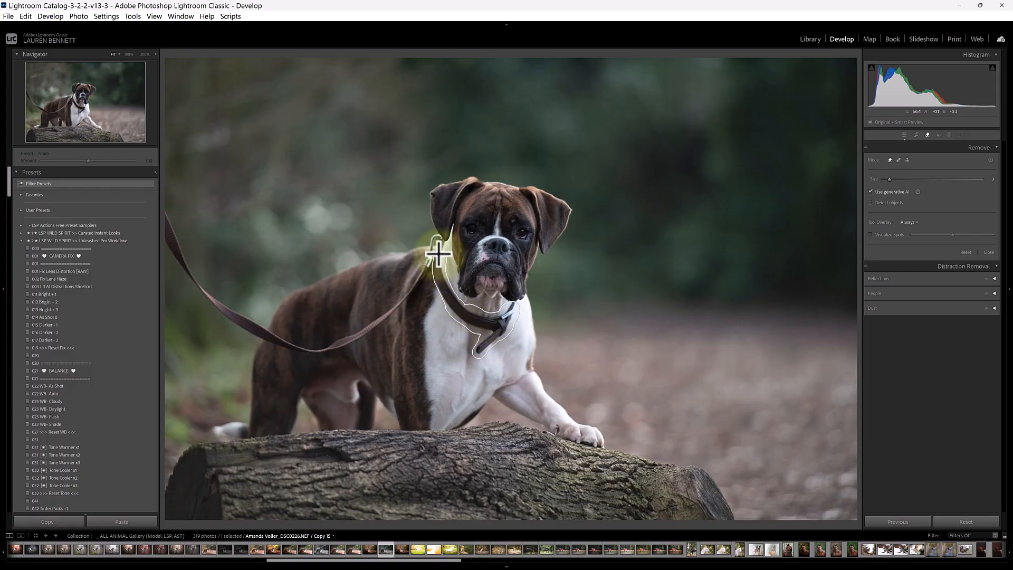
mouse_move(432, 245)
left_mouse_down()
mouse_move(396, 308)
mouse_move(350, 338)
mouse_move(264, 341)
mouse_move(195, 281)
mouse_move(165, 239)
mouse_move(161, 204)
mouse_move(173, 243)
mouse_move(226, 306)
mouse_move(279, 338)
mouse_move(350, 344)
mouse_move(309, 352)
mouse_move(410, 315)
mouse_move(426, 287)
mouse_move(389, 314)
mouse_move(432, 271)
left_mouse_up()
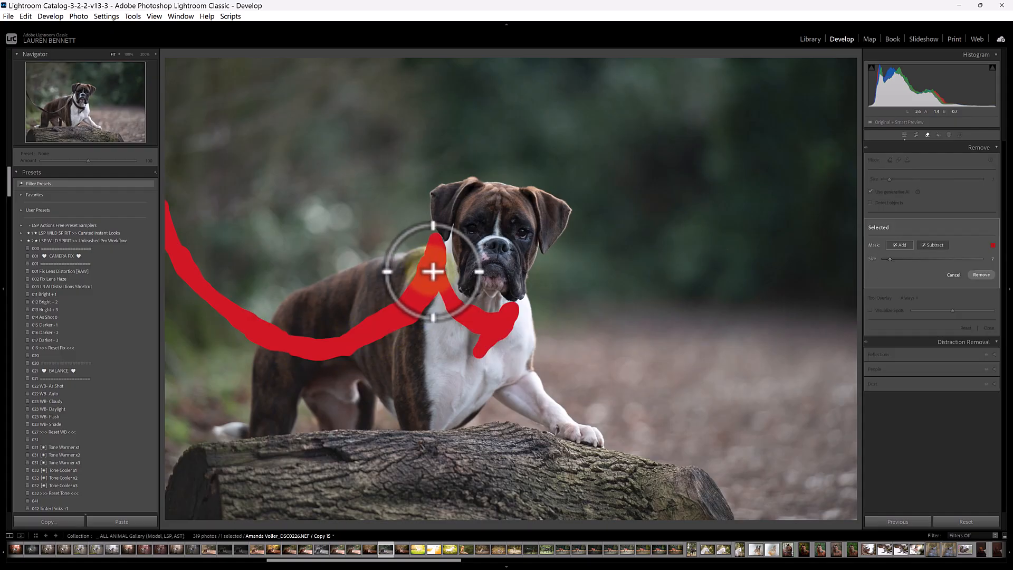
key("alt")
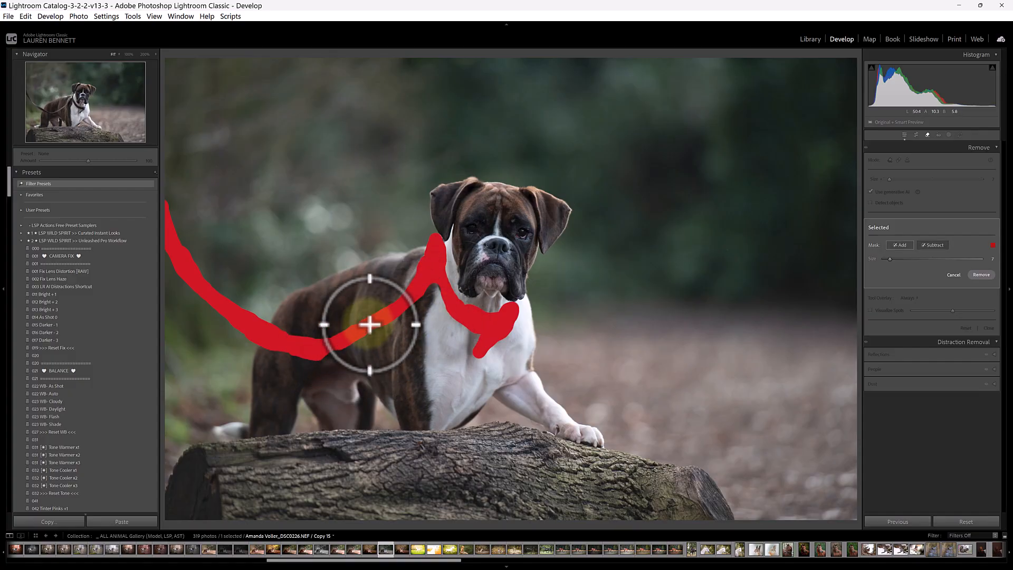
left_click(981, 275)
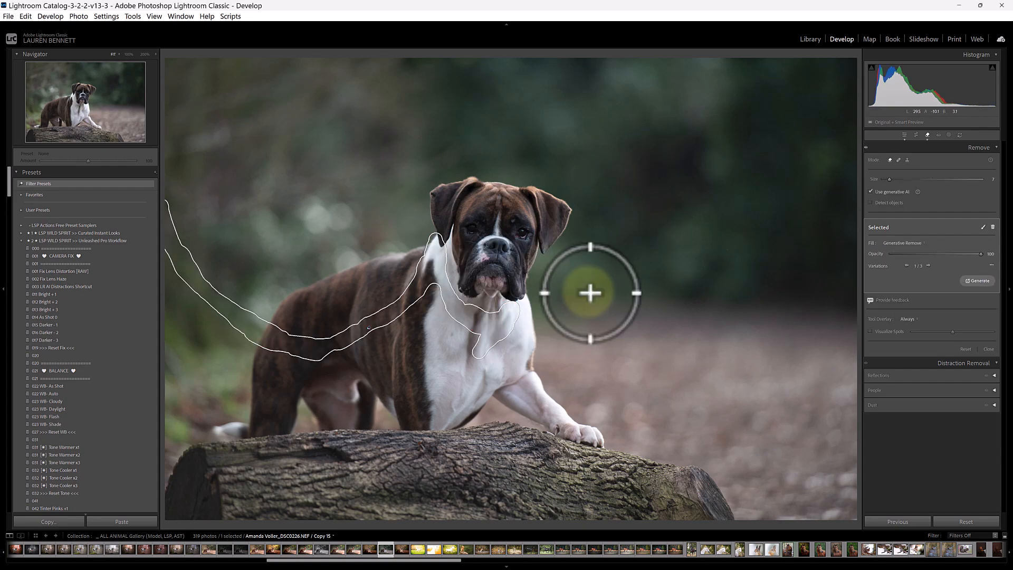
left_click(904, 136)
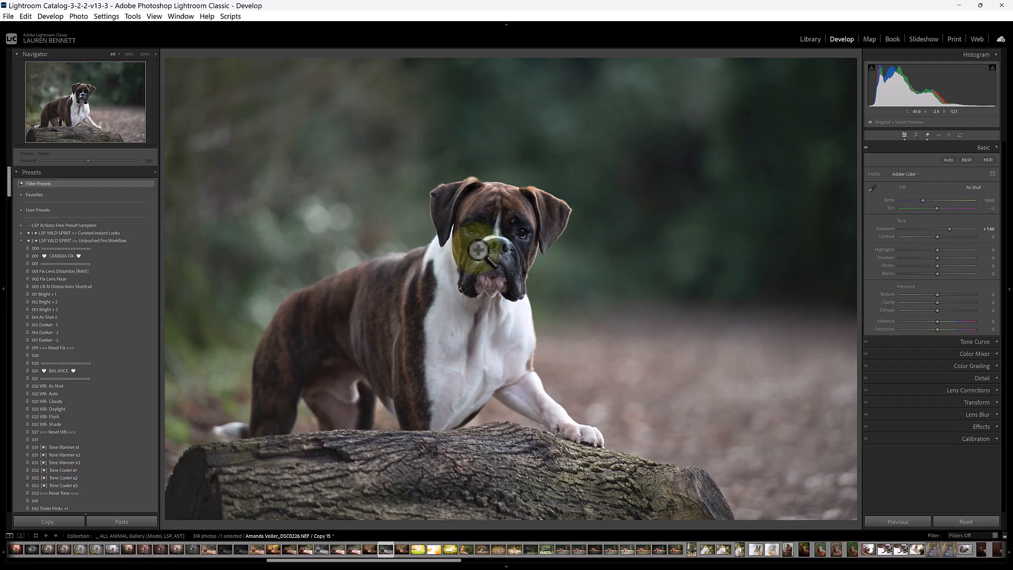
- Synchronize the default settings and masks from the edited leash-free boxer photo, Copy 16, to the unedited black-and-white dog photo, Copy 19
left_click(369, 550)
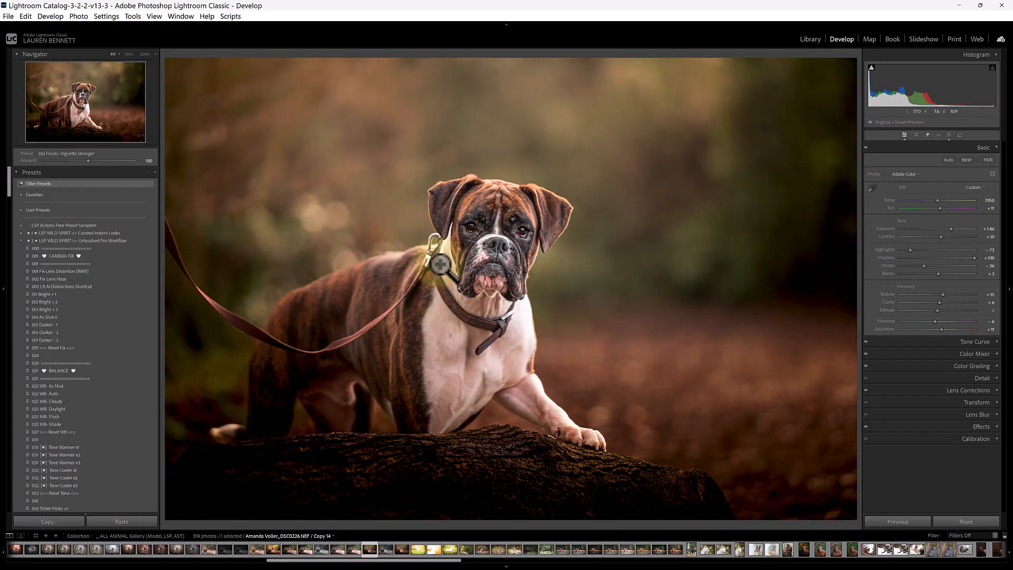
left_click(402, 550)
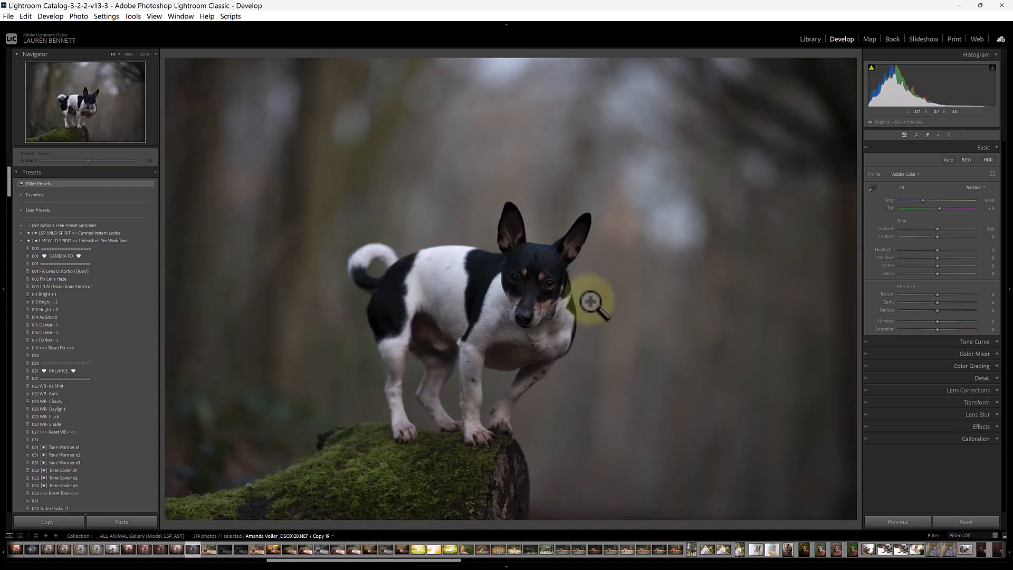
left_click(401, 550)
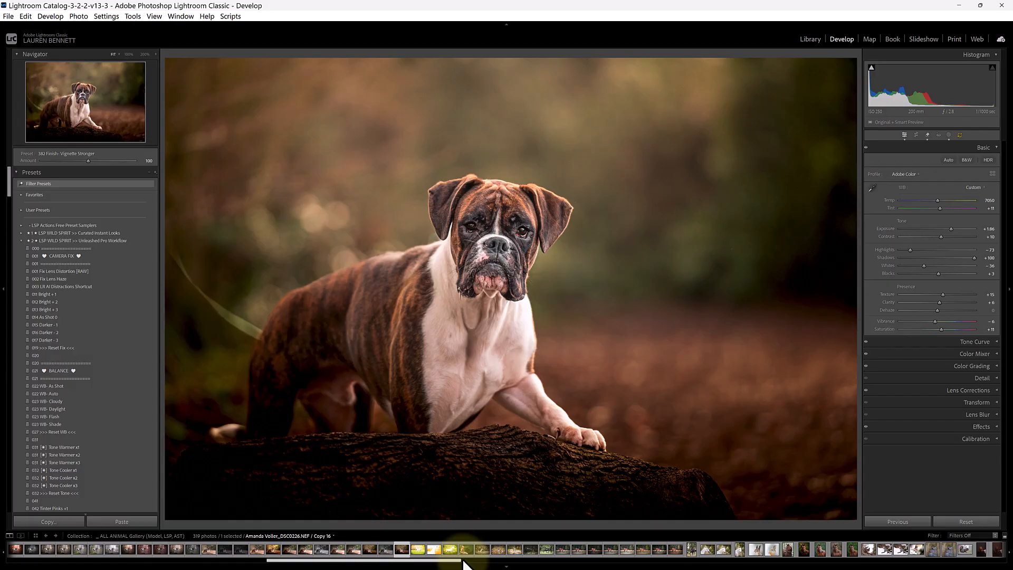
left_click(191, 550, "ctrl")
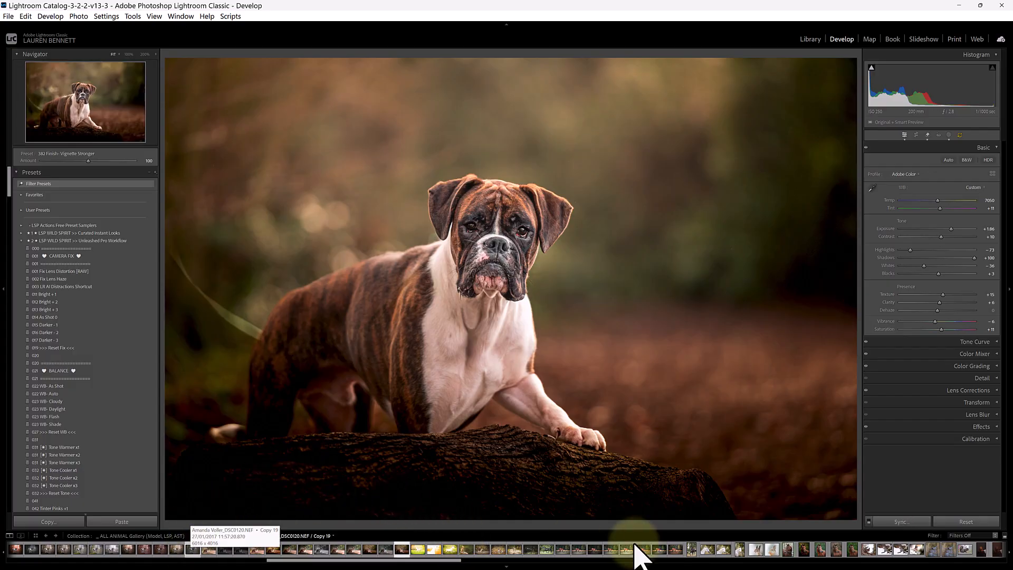
left_click(899, 522)
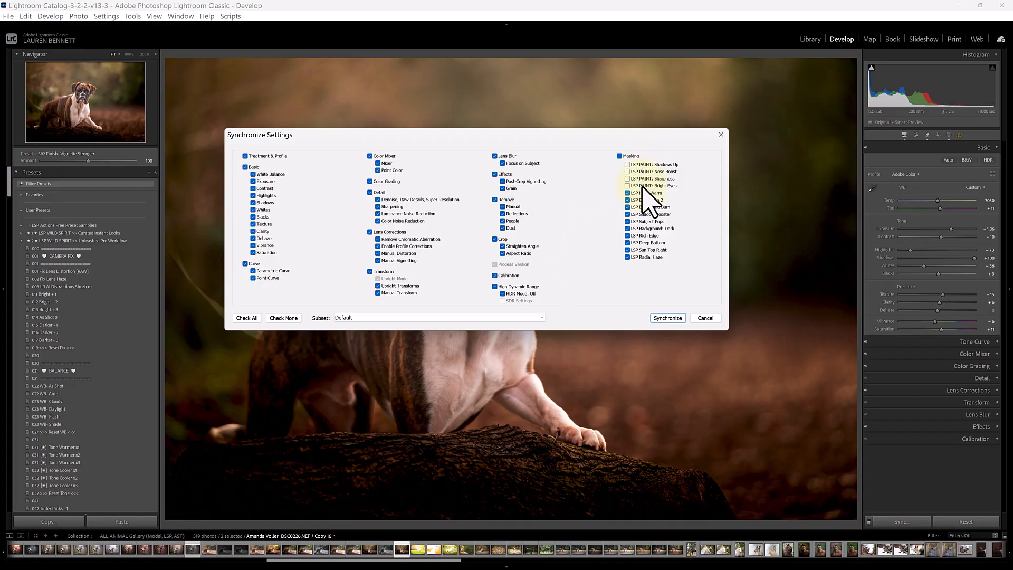
left_click(666, 318)
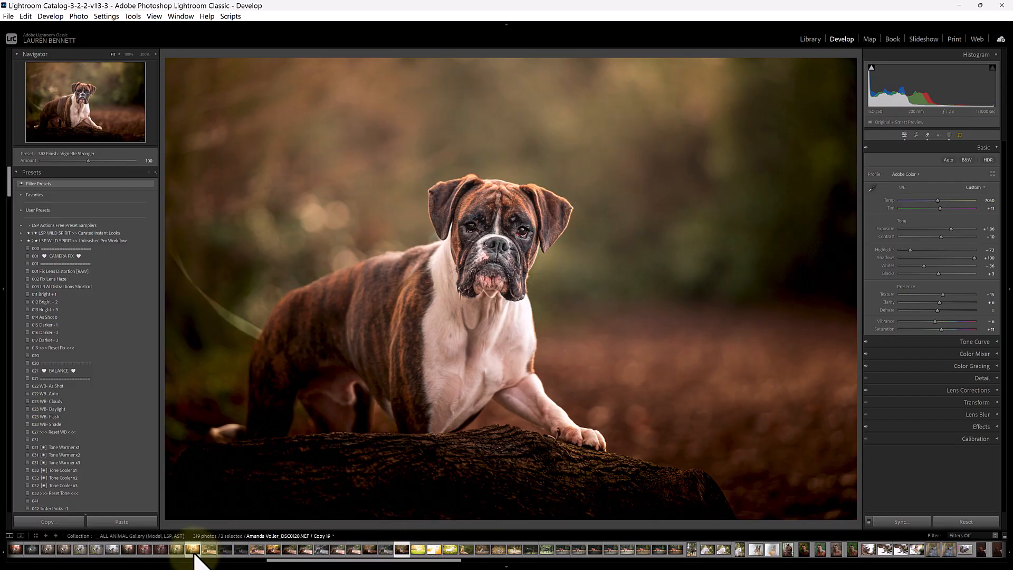
- Deselect the photos and reset all develop settings on boxer photo Copy 16
key("ctrl+d")
left_click(404, 549)
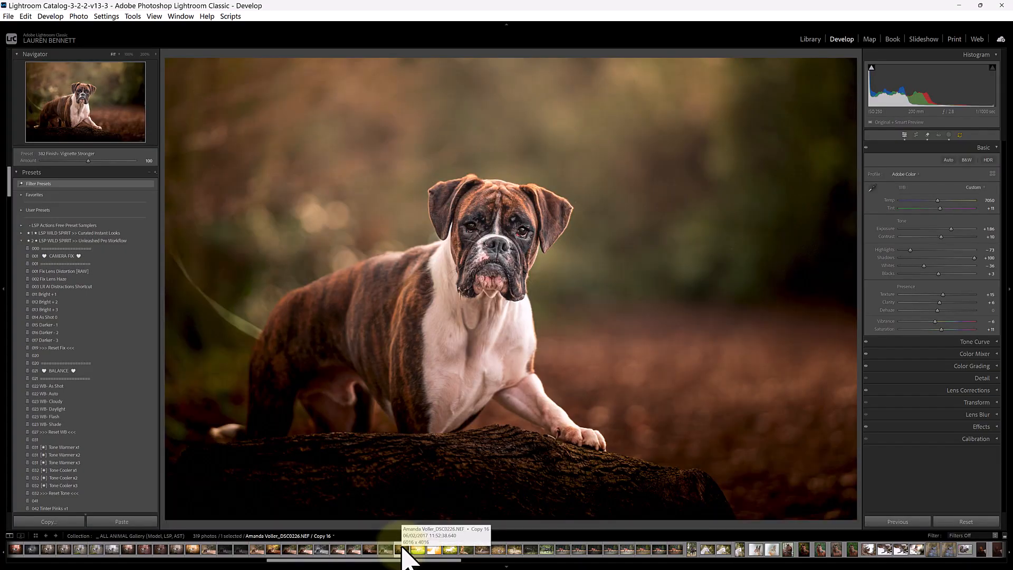
right_click(404, 550)
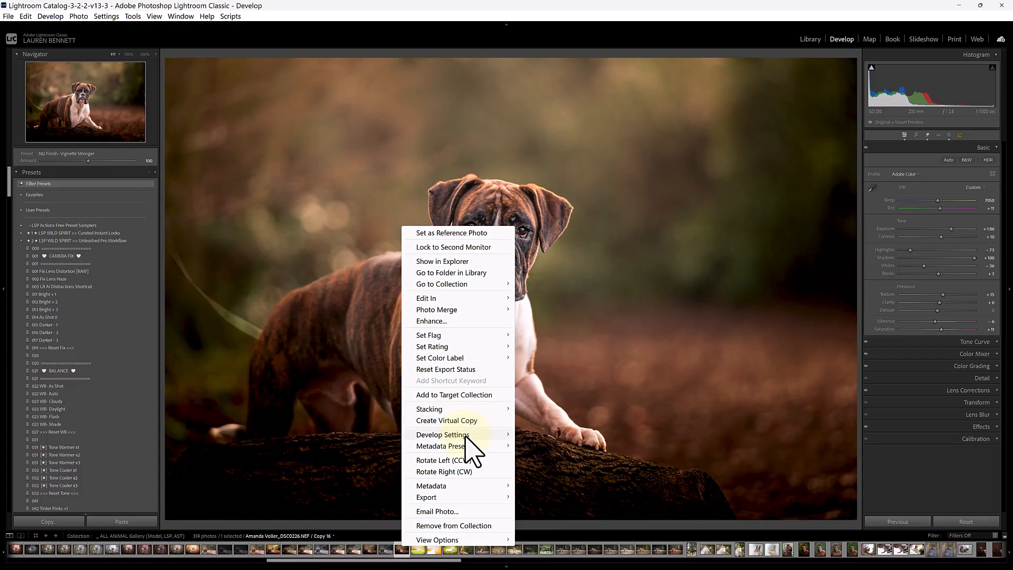
mouse_move(465, 434)
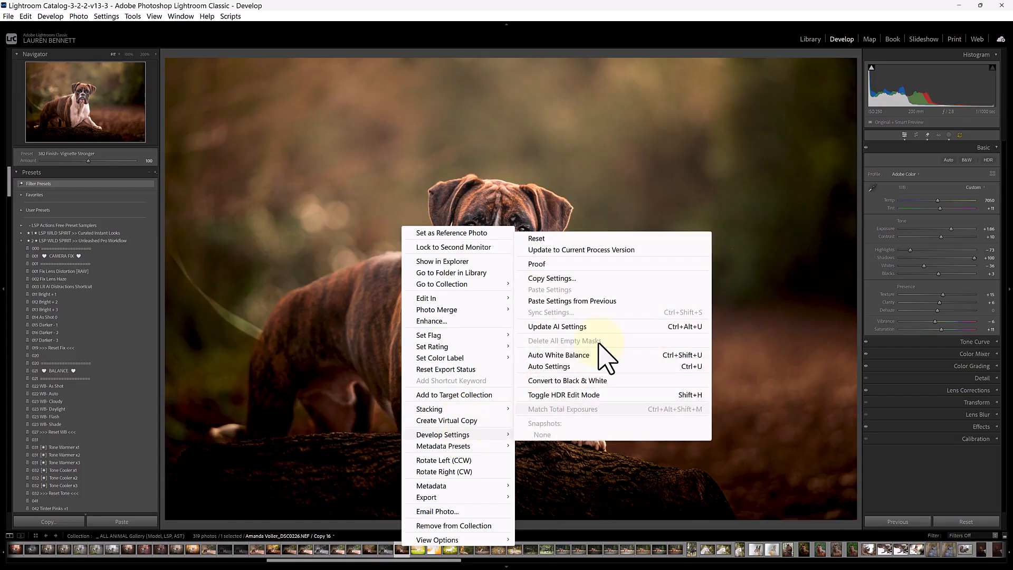
left_click(571, 240)
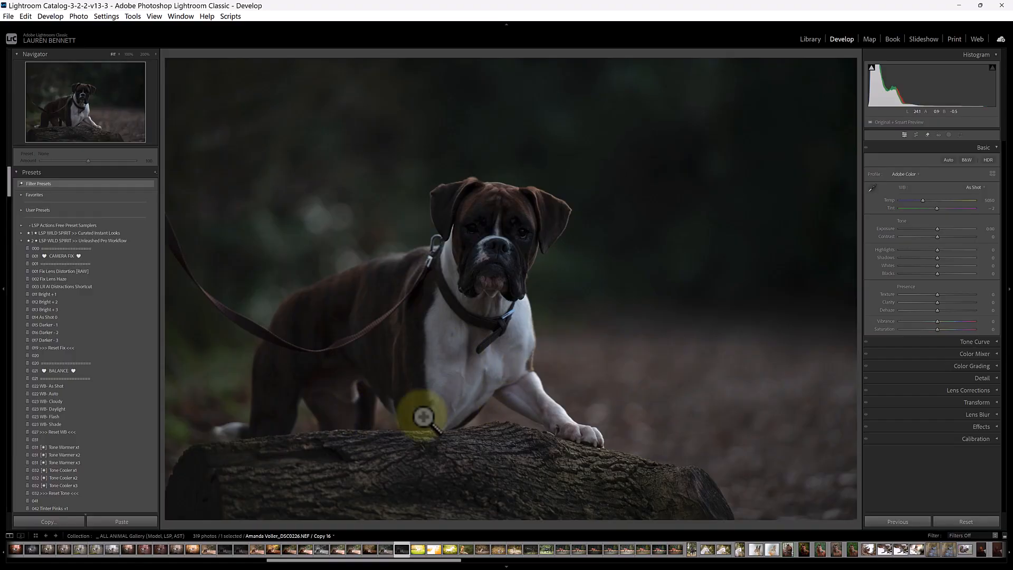
- Synchronize the default settings and masks from the edited black-and-white dog photo, Copy 19, to boxer photo Copy 15
left_click(386, 550)
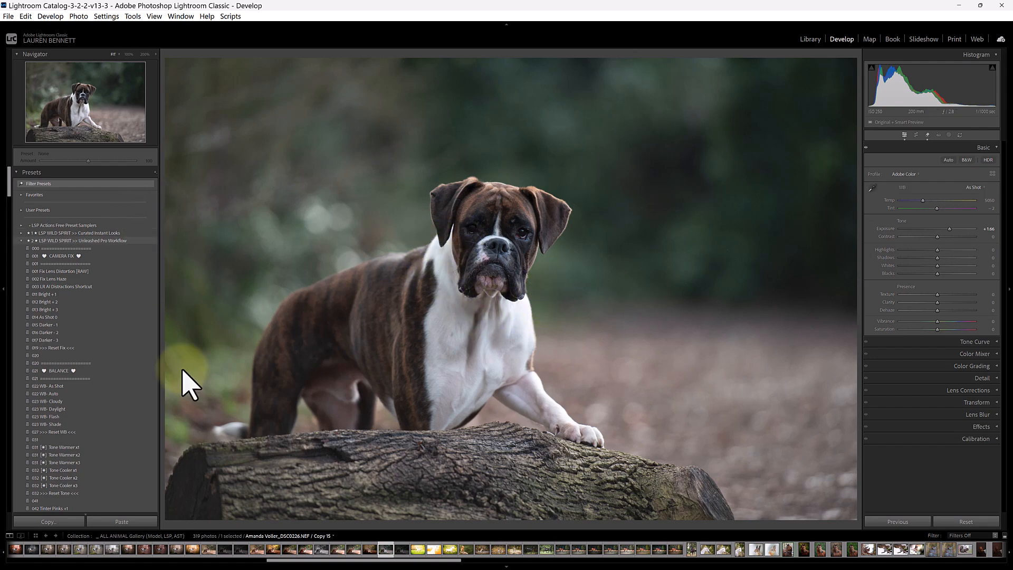
left_click(192, 551)
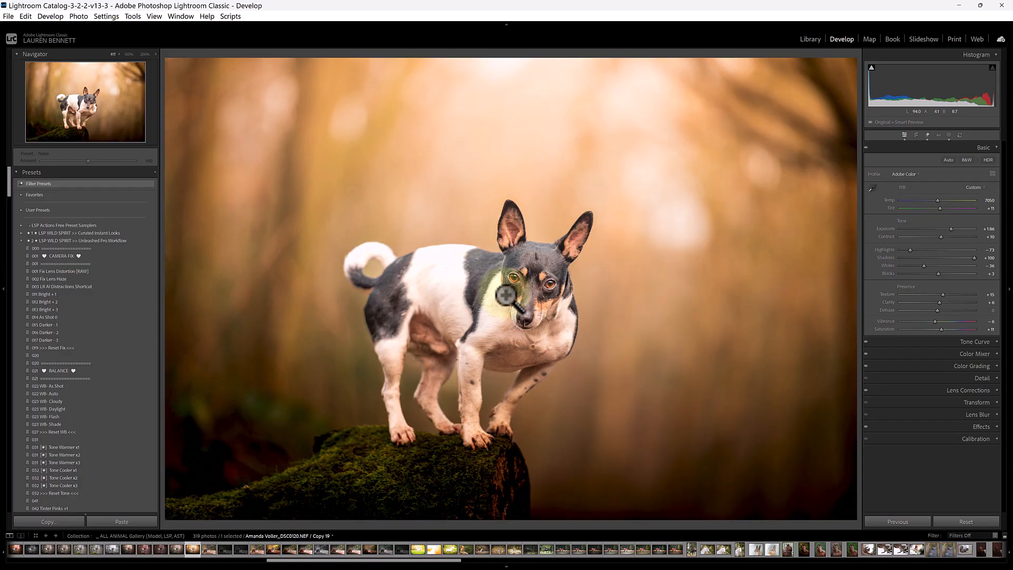
left_click(386, 551, "ctrl")
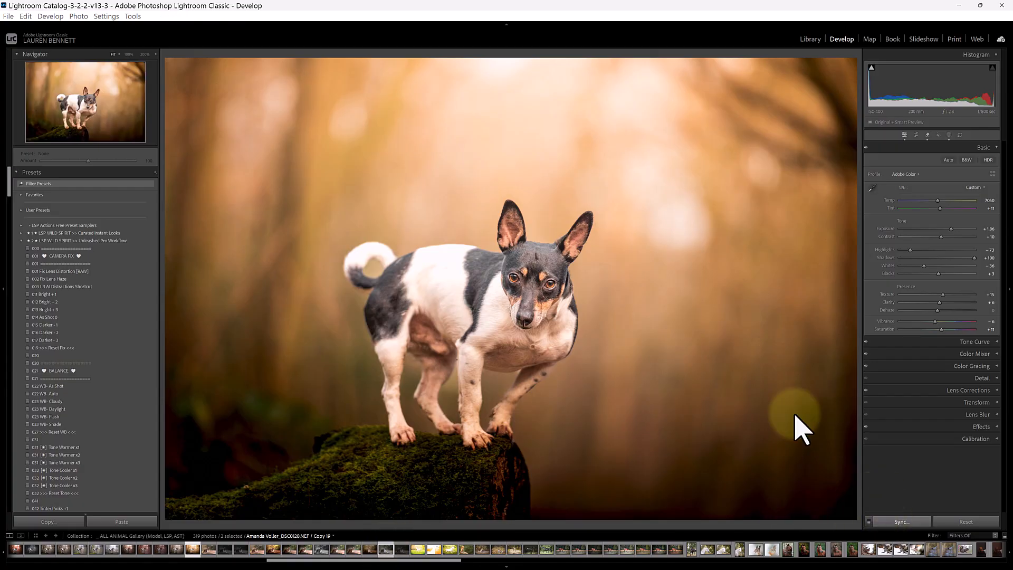
left_click(900, 522)
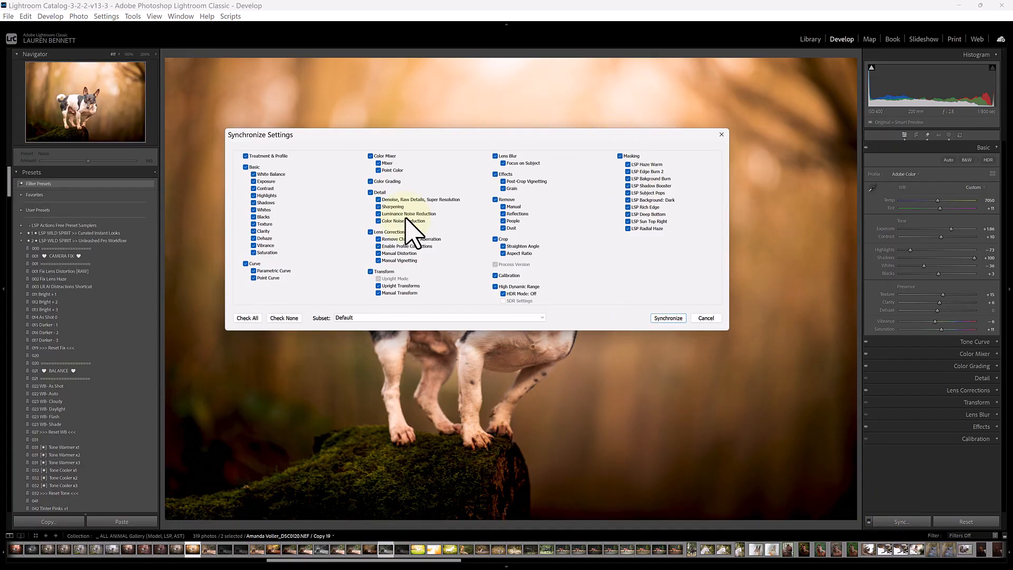
left_click(669, 318)
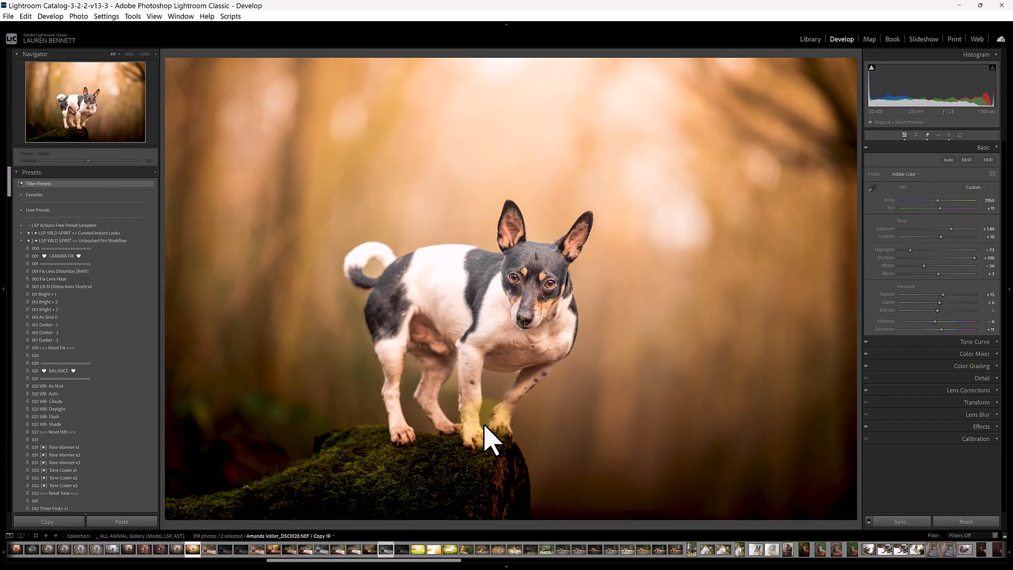
- Compare the synchronized boxer photo, Copy 15, with the edited version that still has the leash, Copy 14
left_click(385, 550)
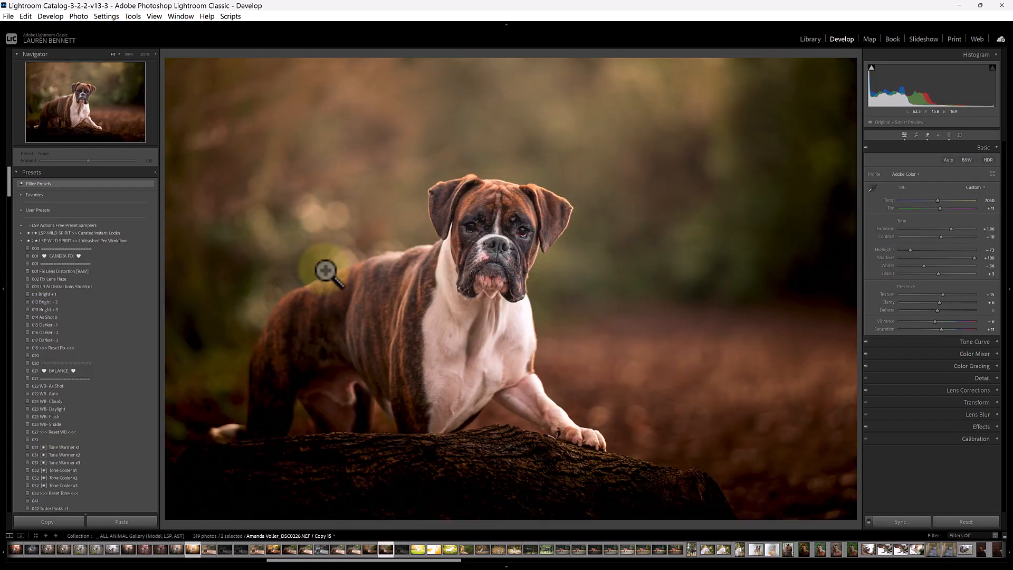
left_click(369, 550)
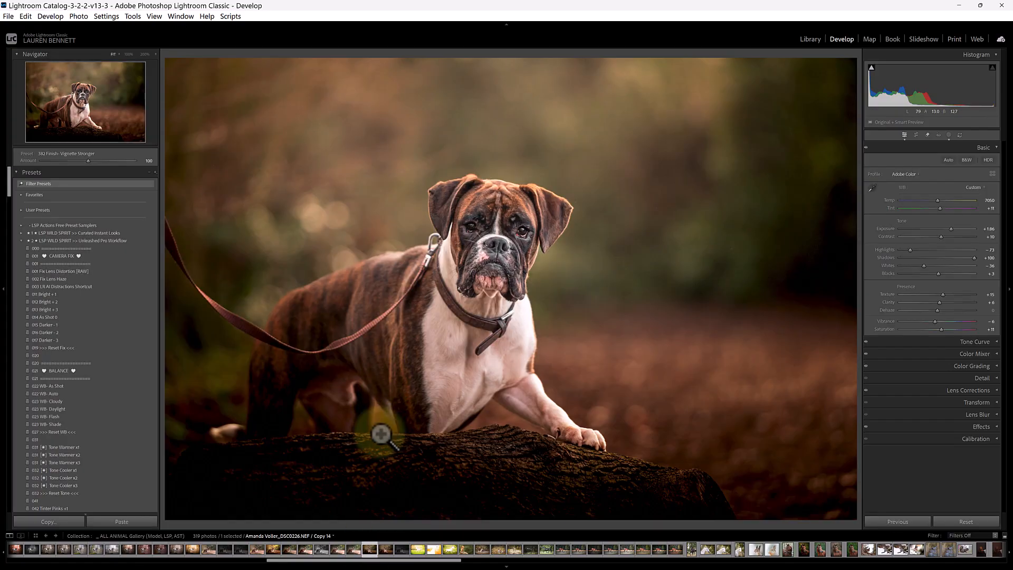
left_click(386, 550)
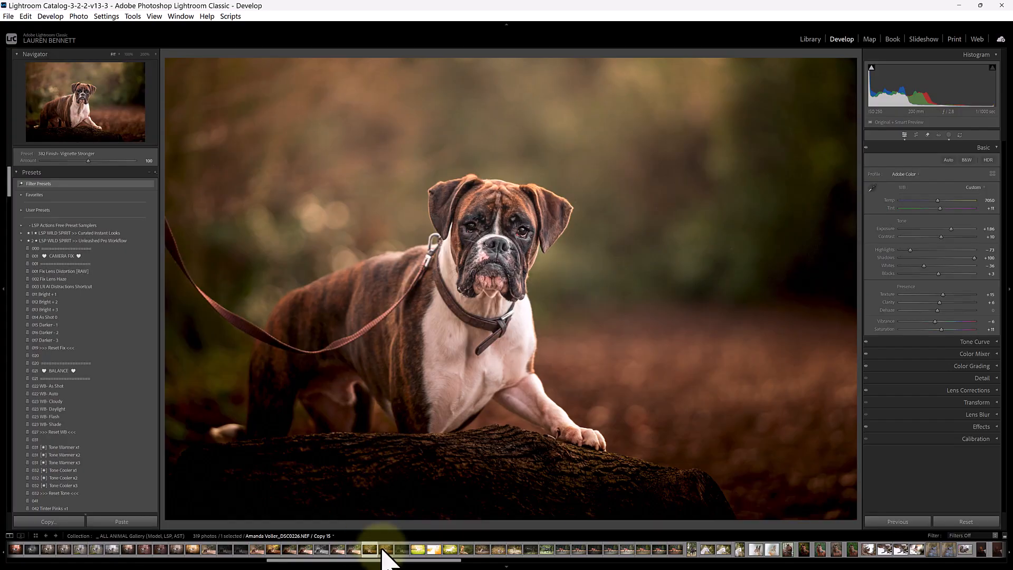